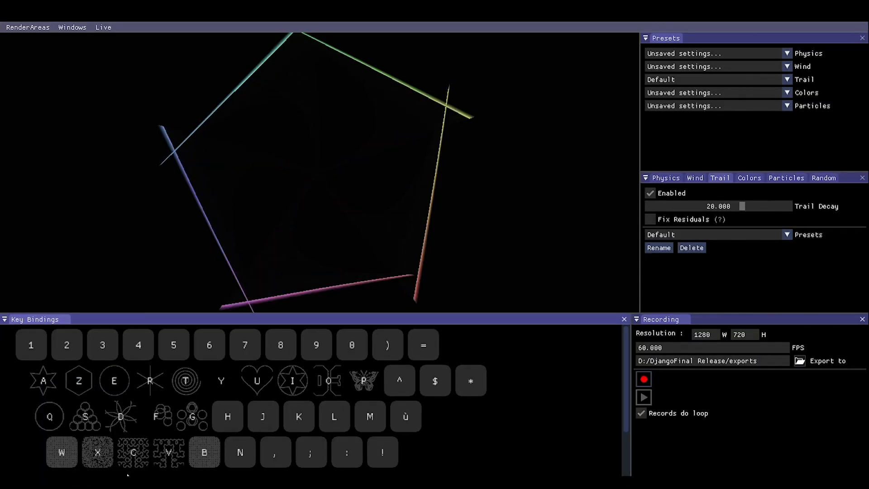
# Step: Cycle the drawn figure through the circle, six-pointed star, heart and spiral shape bindings
pyautogui.press('e')
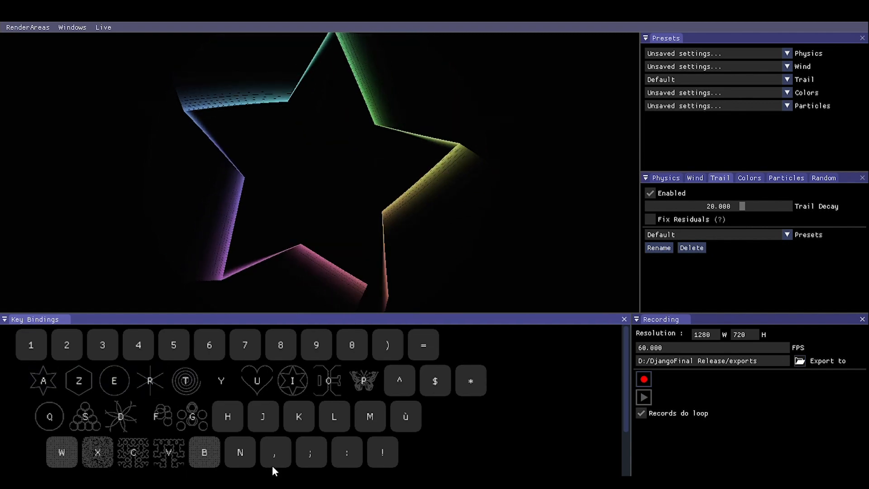
pyautogui.press('i')
pyautogui.press('u')
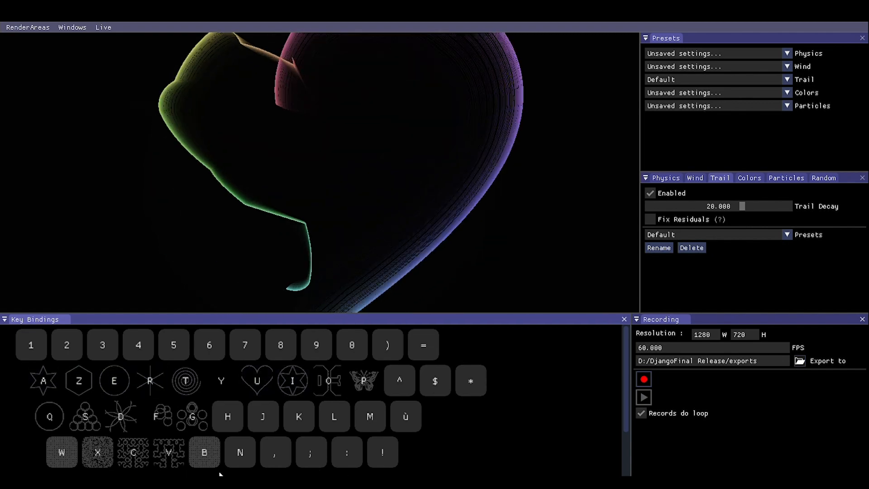
pyautogui.press('t')
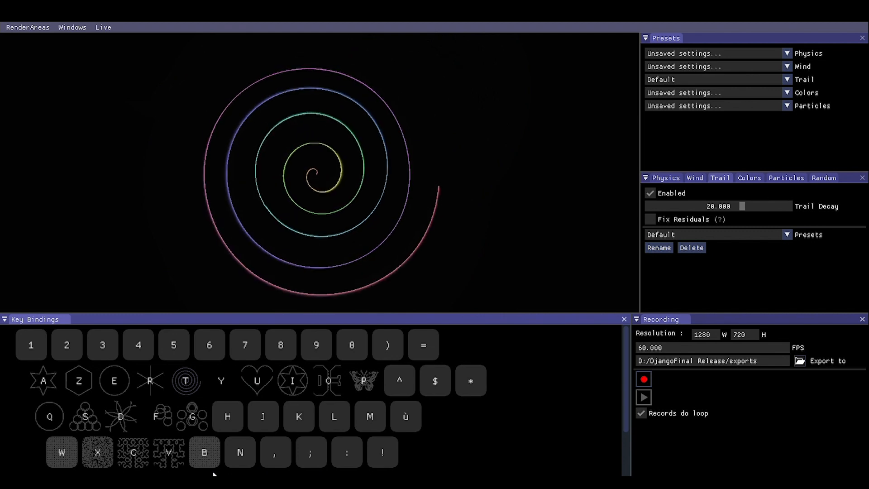
# Step: Run through the ray, circle and polygon shape bindings and finish with the star shape
pyautogui.press('r')
pyautogui.press('e')
pyautogui.press('z')
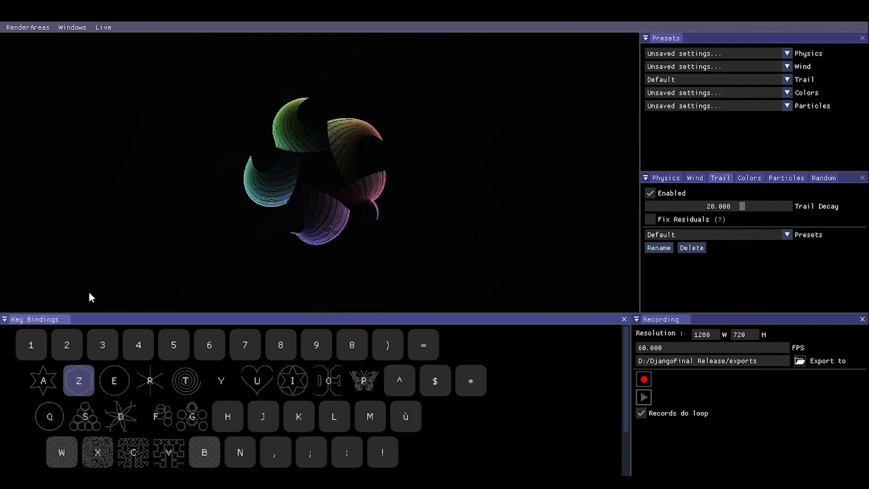
pyautogui.press('a')
pyautogui.press('a')
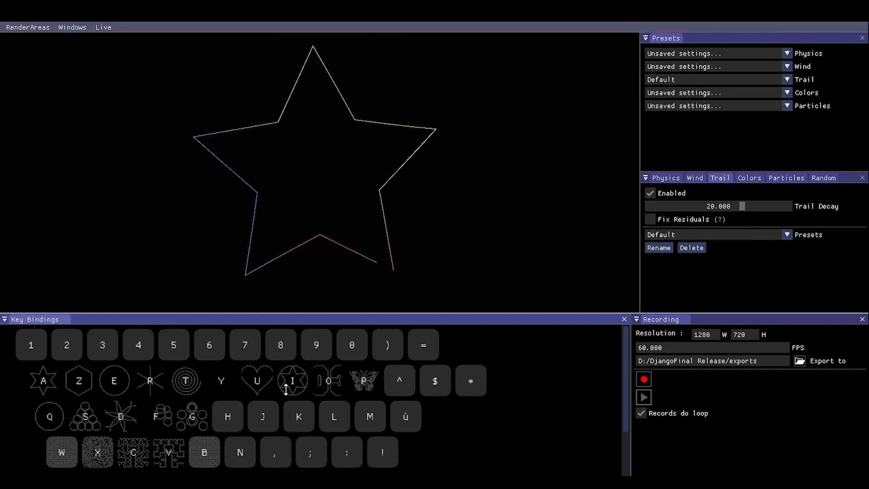
# Step: Try the triangular and One Centered layouts for the star, finishing with several stars scattered across the render area
pyautogui.click(86, 415)
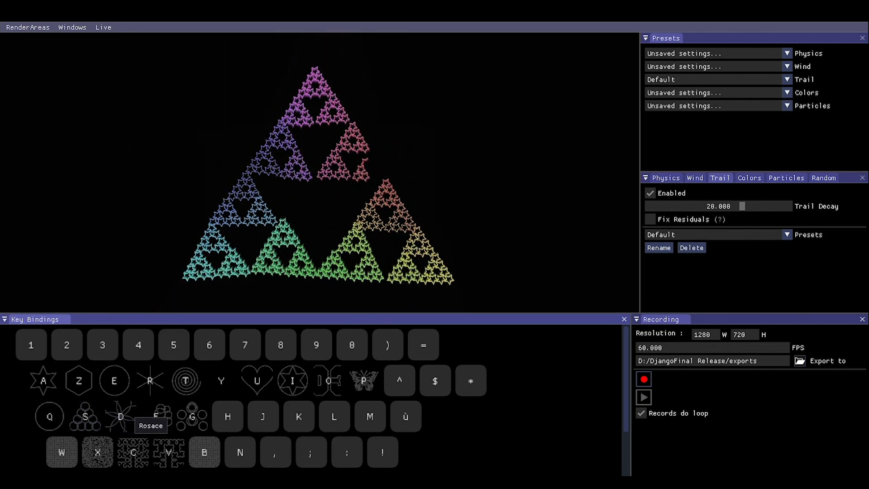
pyautogui.click(60, 418)
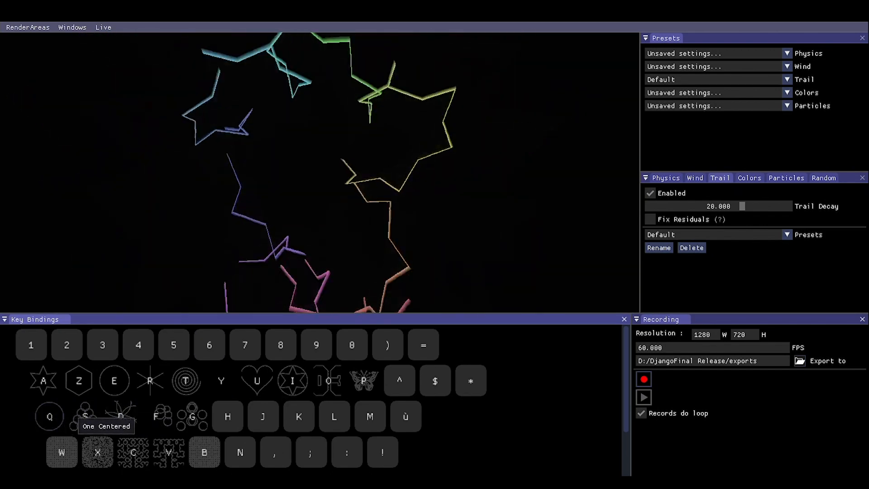
pyautogui.click(184, 414)
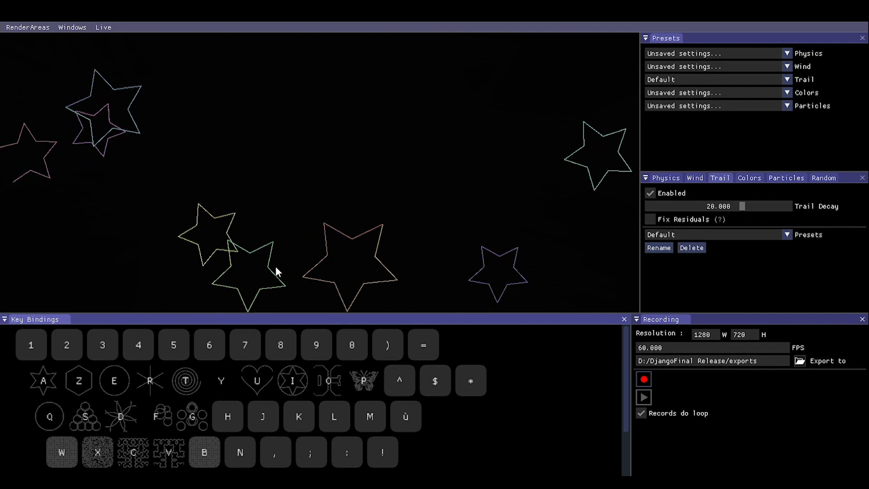
pyautogui.press('f')
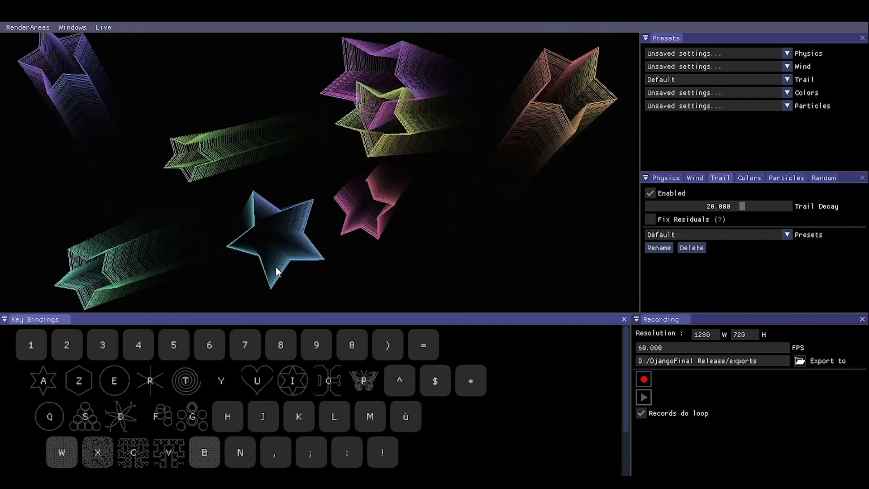
# Step: Review the layout bindings and the keyboard layout, reset and preset options under the key bindings
pyautogui.press('v')
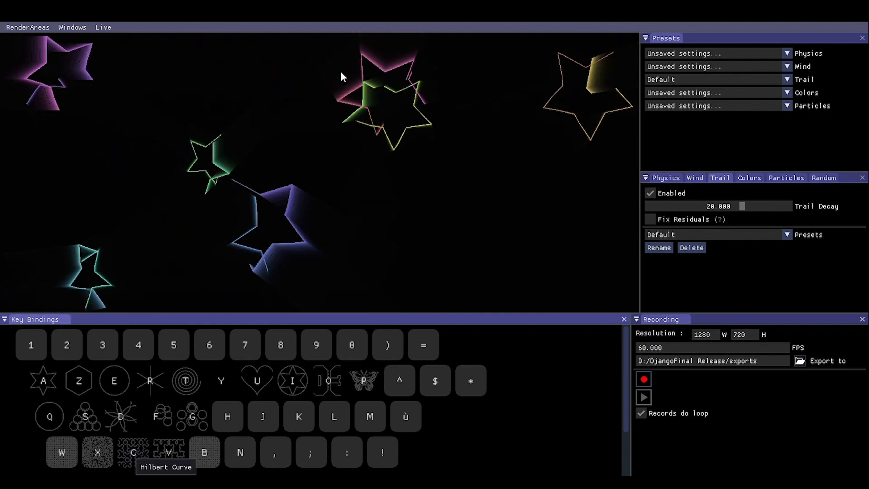
pyautogui.press('Down')
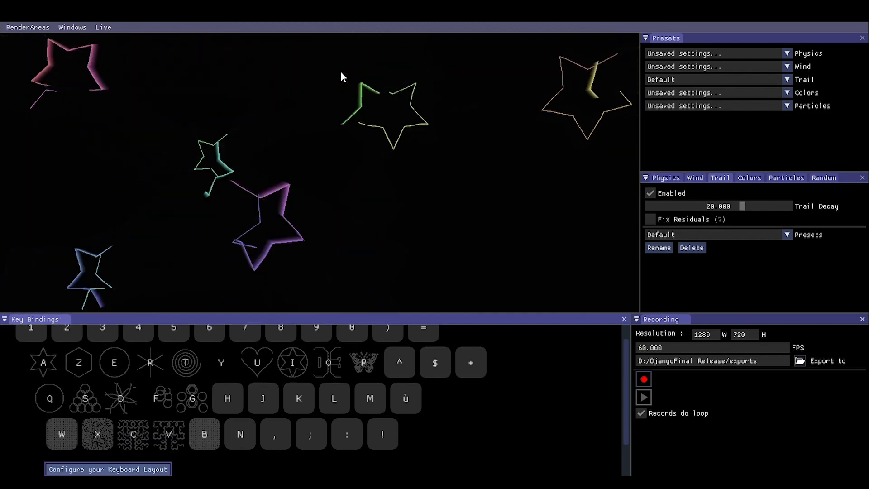
pyautogui.press('Down')
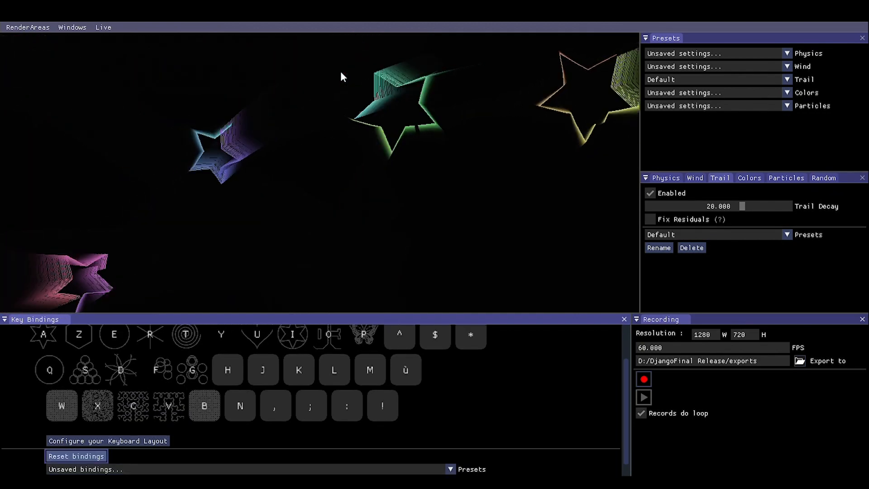
pyautogui.press('Up')
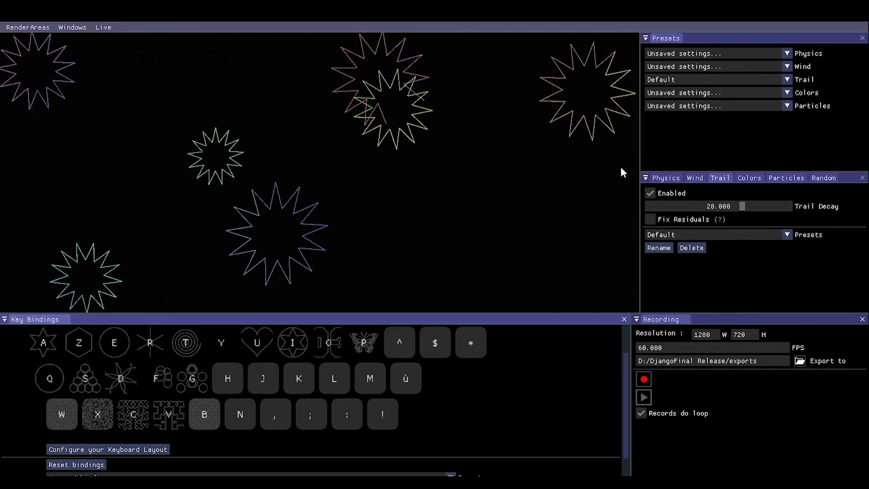
# Step: Disturb the particles of the scattered stars in the render area by sweeping and clicking among them
pyautogui.moveTo(622, 172)
pyautogui.mouseDown()
pyautogui.moveTo(364, 120)
pyautogui.moveTo(267, 288)
pyautogui.moveTo(479, 168)
pyautogui.moveTo(723, 99)
pyautogui.moveTo(473, 203)
pyautogui.moveTo(97, 124)
pyautogui.moveTo(37, 205)
pyautogui.moveTo(243, 336)
pyautogui.mouseUp()
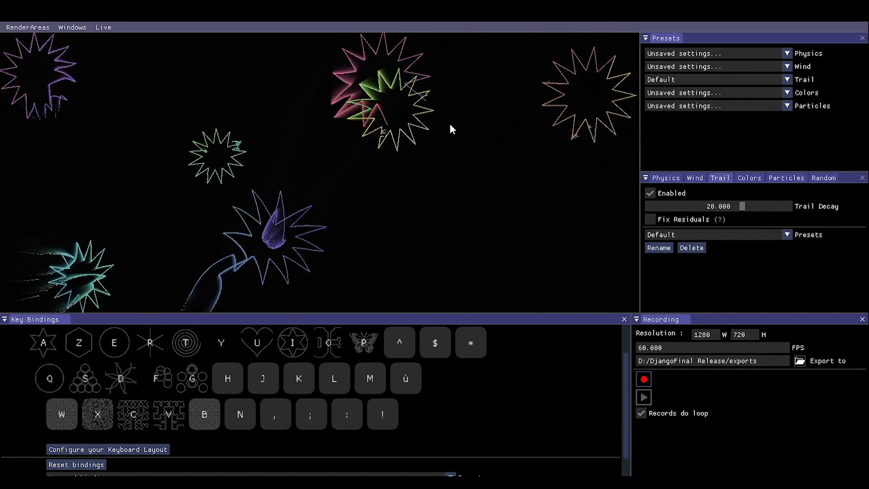
pyautogui.click(462, 111)
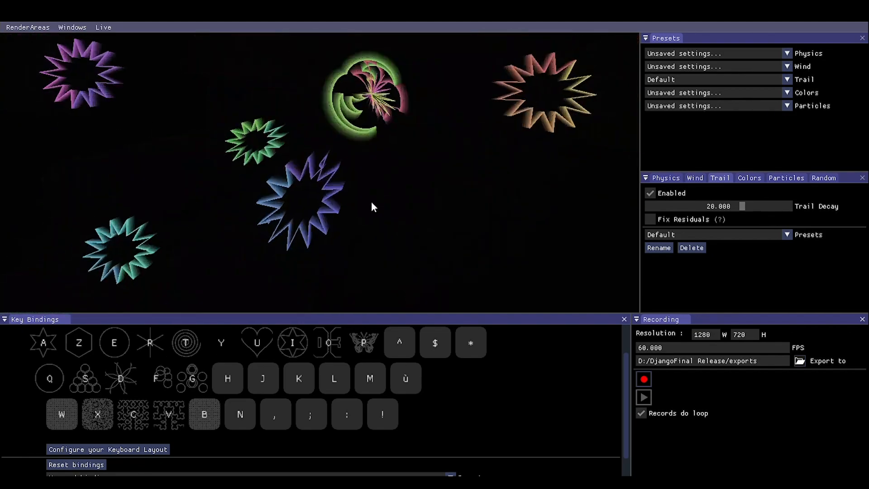
pyautogui.click(356, 233)
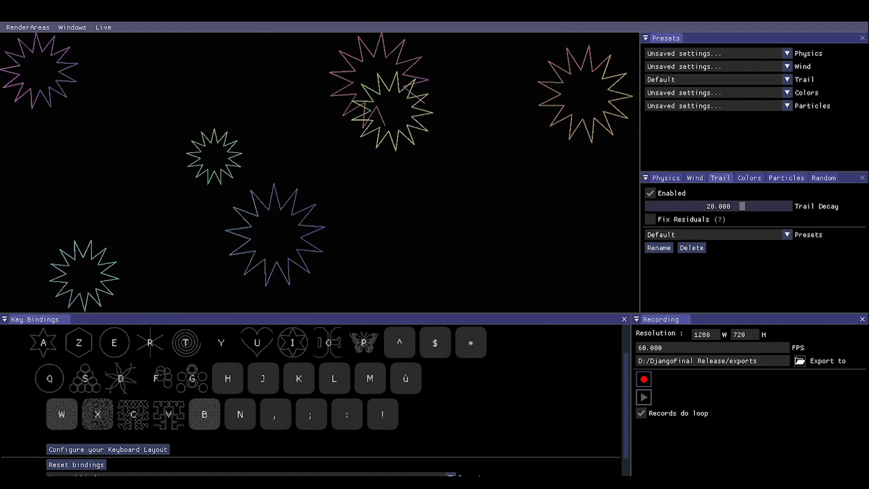
# Step: Test the trail decay at its maximum and at about 0.729 on disturbed particles, and set it to about 13.117
pyautogui.moveTo(743, 207); pyautogui.dragTo(791, 207)
pyautogui.moveTo(401, 90)
pyautogui.mouseDown()
pyautogui.moveTo(338, 167)
pyautogui.moveTo(276, 272)
pyautogui.moveTo(435, 229)
pyautogui.mouseUp()
pyautogui.click(696, 206)
pyautogui.moveTo(696, 207); pyautogui.dragTo(652, 207)
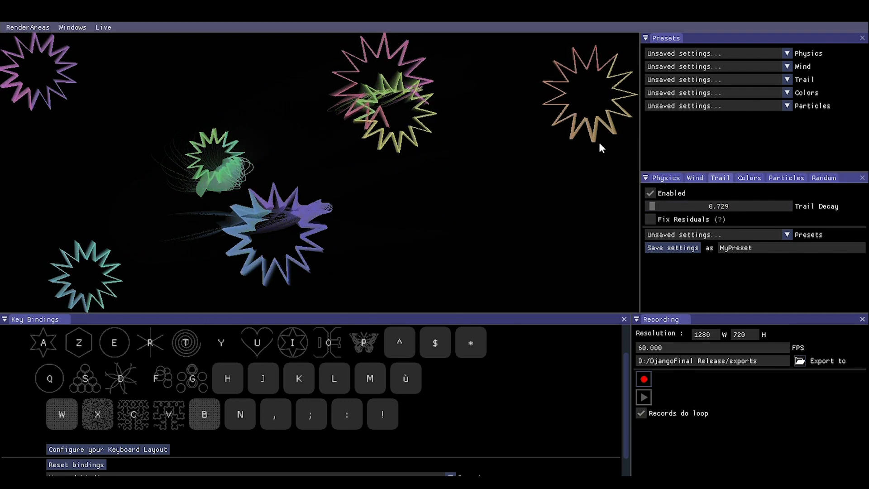
pyautogui.moveTo(428, 92)
pyautogui.mouseDown()
pyautogui.moveTo(399, 100)
pyautogui.moveTo(232, 268)
pyautogui.moveTo(471, 150)
pyautogui.moveTo(764, 92)
pyautogui.moveTo(425, 129)
pyautogui.moveTo(225, 235)
pyautogui.mouseUp()
pyautogui.click(710, 207)
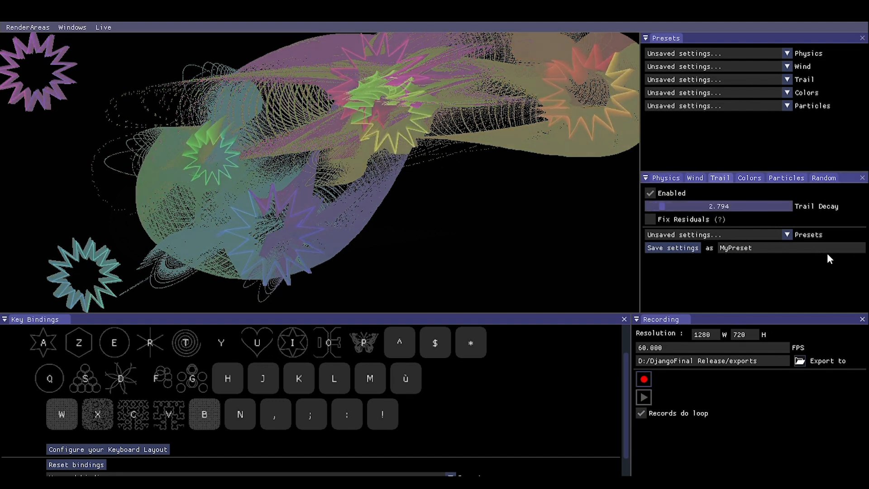
# Step: Enable Fix Residuals for the trail and set its threshold to about 0.267 while testing on disturbed particles
pyautogui.click(651, 219)
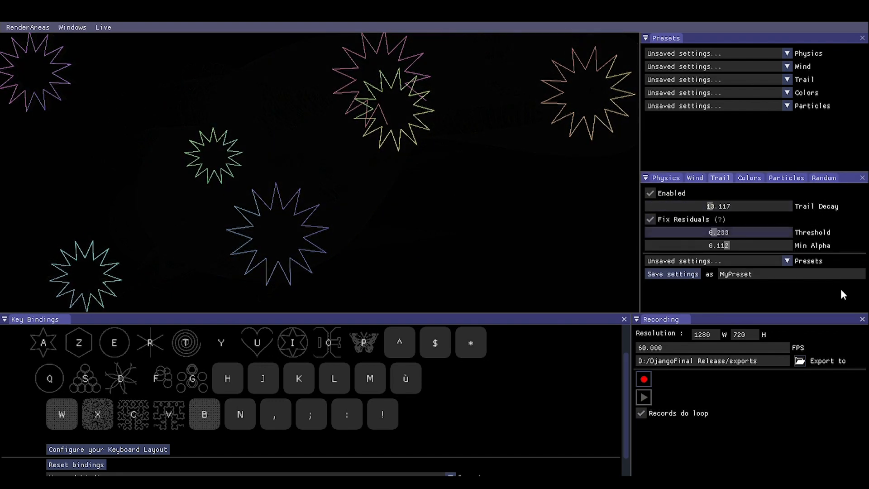
pyautogui.moveTo(408, 114)
pyautogui.mouseDown()
pyautogui.moveTo(355, 121)
pyautogui.moveTo(406, 305)
pyautogui.moveTo(768, 132)
pyautogui.mouseUp()
pyautogui.moveTo(761, 232); pyautogui.dragTo(746, 232)
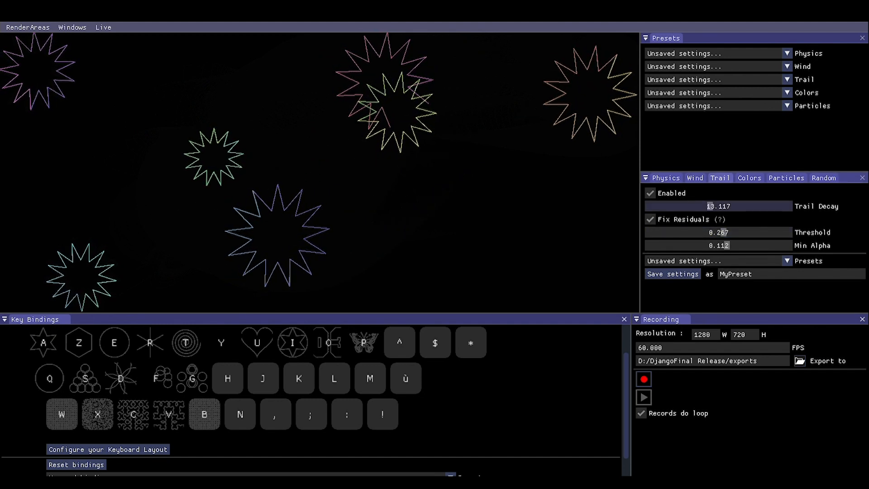
# Step: Set the background color to dark red #380E0E in the color settings
pyautogui.click(750, 178)
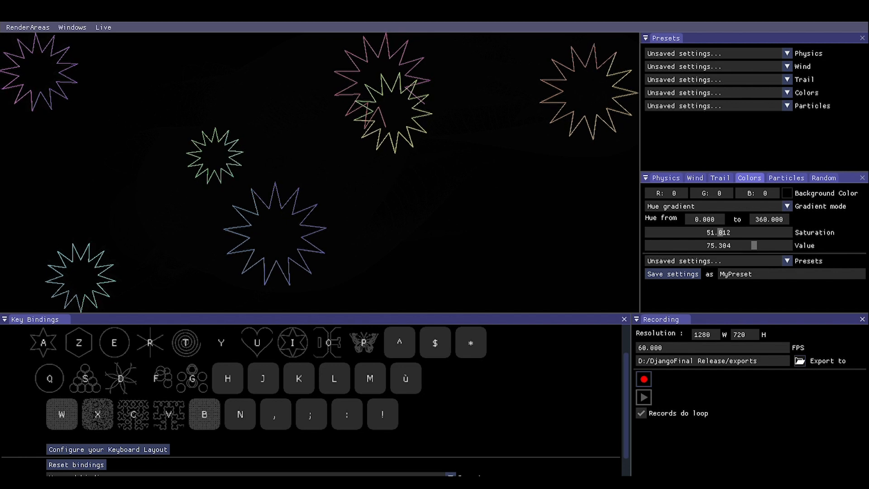
pyautogui.click(787, 193)
pyautogui.moveTo(783, 226); pyautogui.dragTo(790, 301)
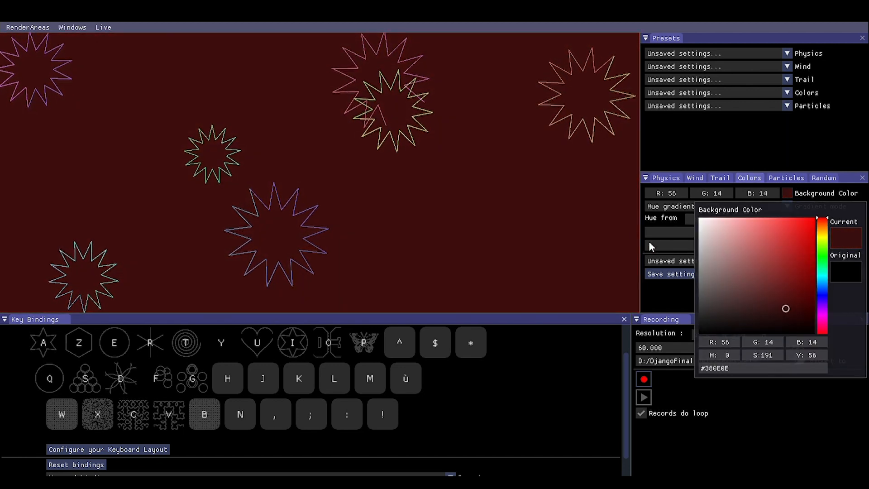
pyautogui.click(588, 182)
# Step: Return the background color to black (0, 0, 0)
pyautogui.click(788, 193)
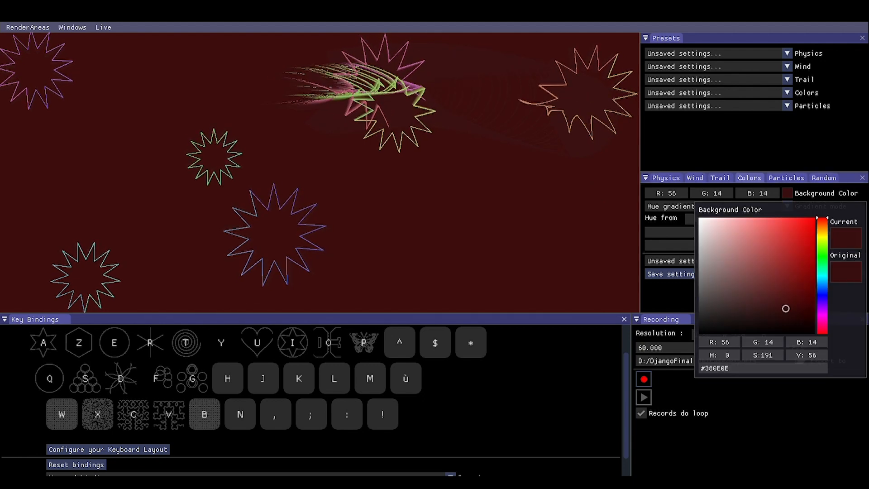
pyautogui.moveTo(734, 272); pyautogui.dragTo(700, 333)
pyautogui.click(684, 333)
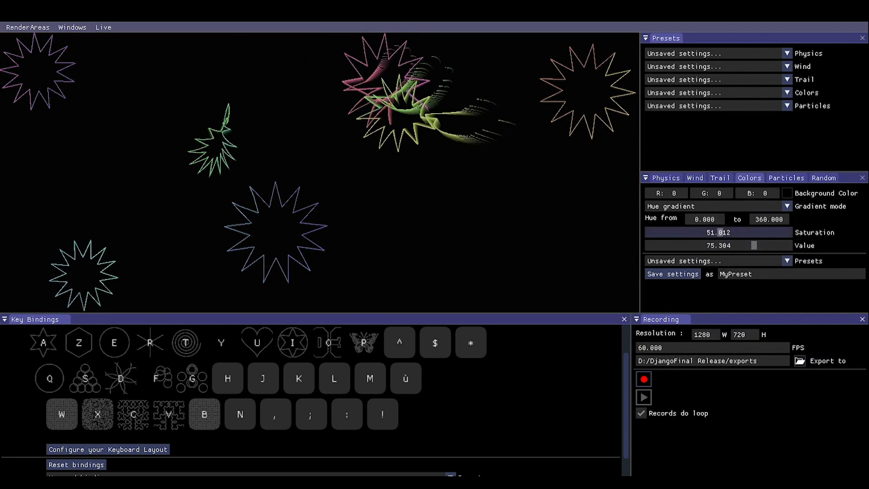
# Step: Set the hue gradient's saturation to about 46.154 and its value to about 52.227
pyautogui.moveTo(743, 232)
pyautogui.mouseDown()
pyautogui.moveTo(778, 232)
pyautogui.moveTo(752, 245)
pyautogui.mouseUp()
pyautogui.moveTo(694, 245); pyautogui.dragTo(722, 245)
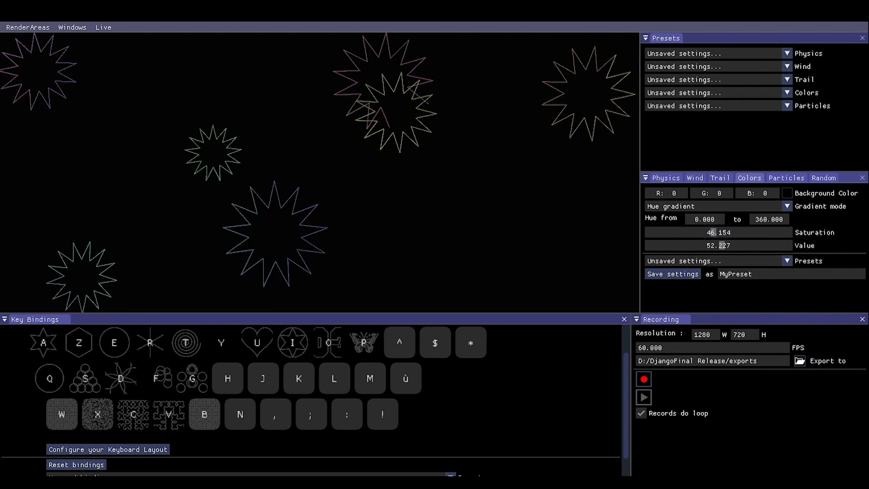
# Step: Switch the gradient mode to Color Gradient and set its first color to green (48, 194, 100)
pyautogui.click(720, 206)
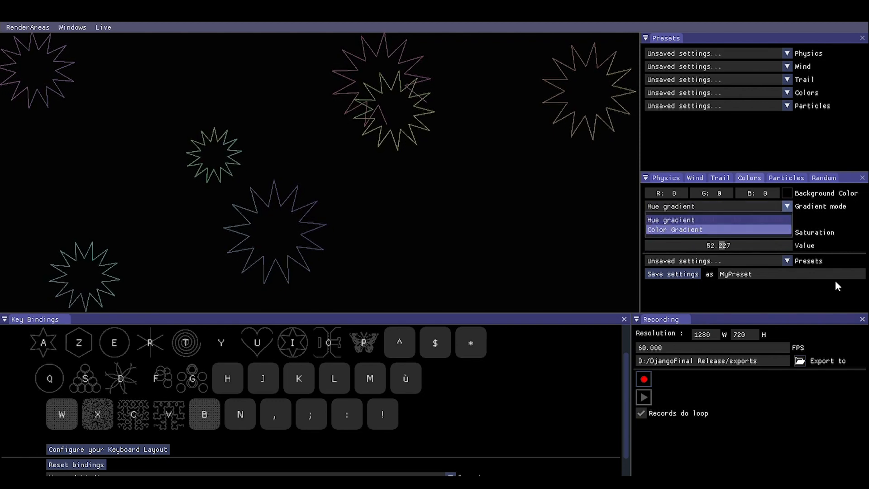
pyautogui.click(670, 230)
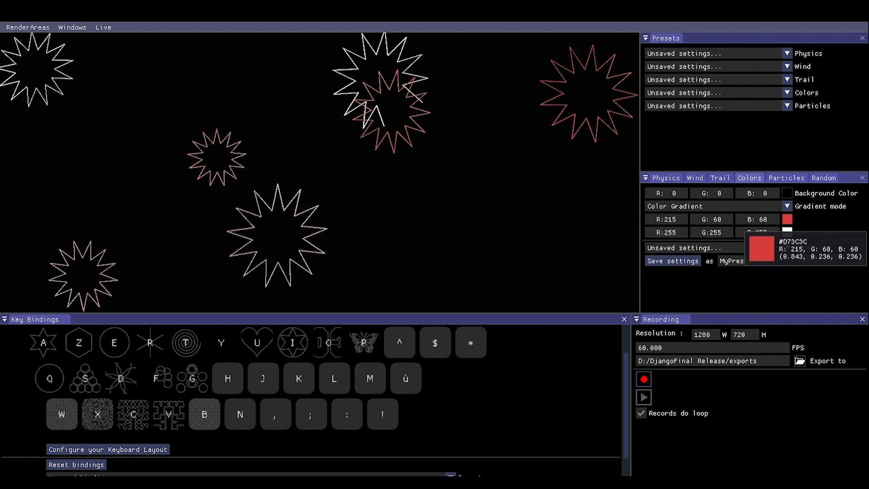
pyautogui.click(788, 219)
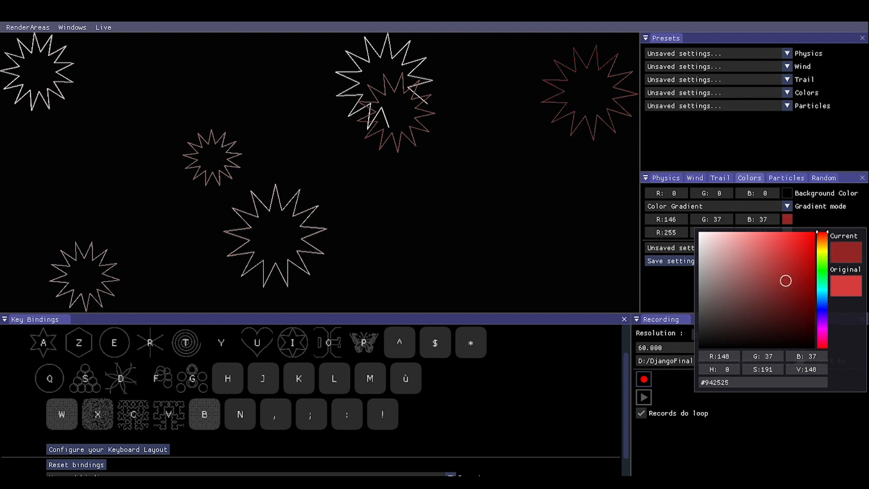
pyautogui.click(788, 220)
pyautogui.click(787, 220)
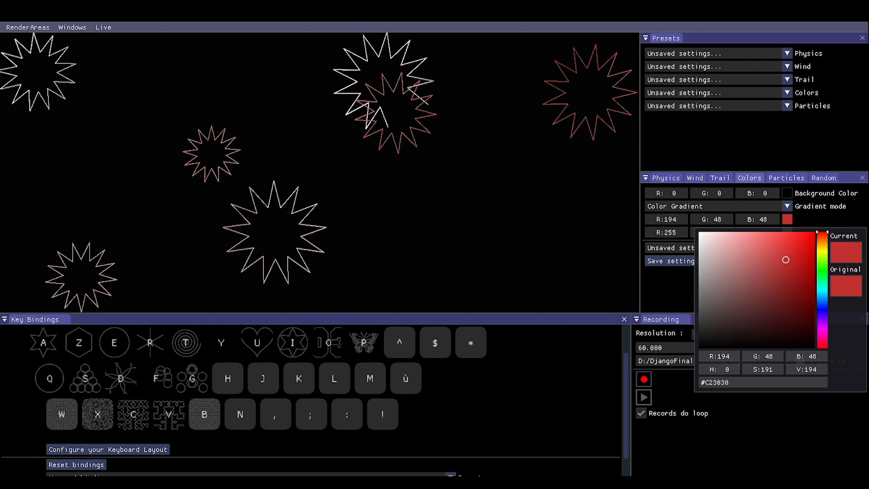
pyautogui.moveTo(822, 254); pyautogui.dragTo(823, 278)
pyautogui.click(833, 219)
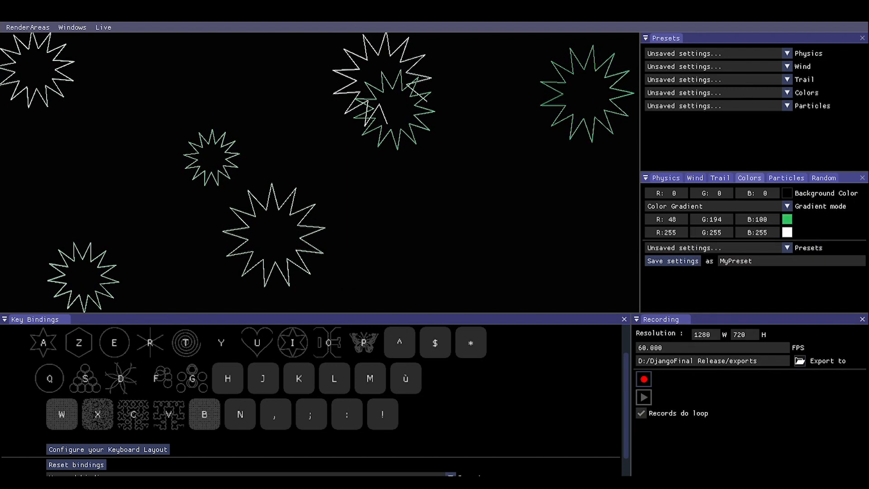
# Step: Set the second color of the gradient to light pink #E59D9D
pyautogui.click(788, 233)
pyautogui.moveTo(822, 322); pyautogui.dragTo(822, 245)
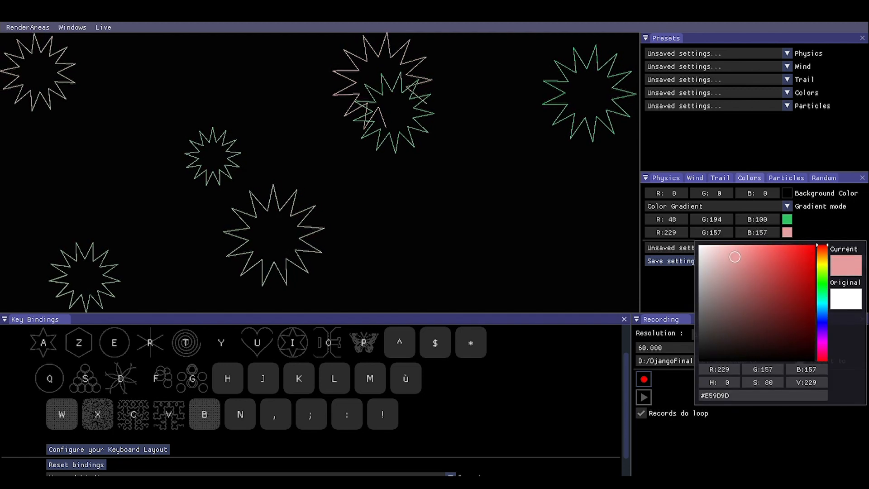
pyautogui.click(832, 221)
# Step: Switch the gradient mode back to Hue gradient
pyautogui.click(788, 206)
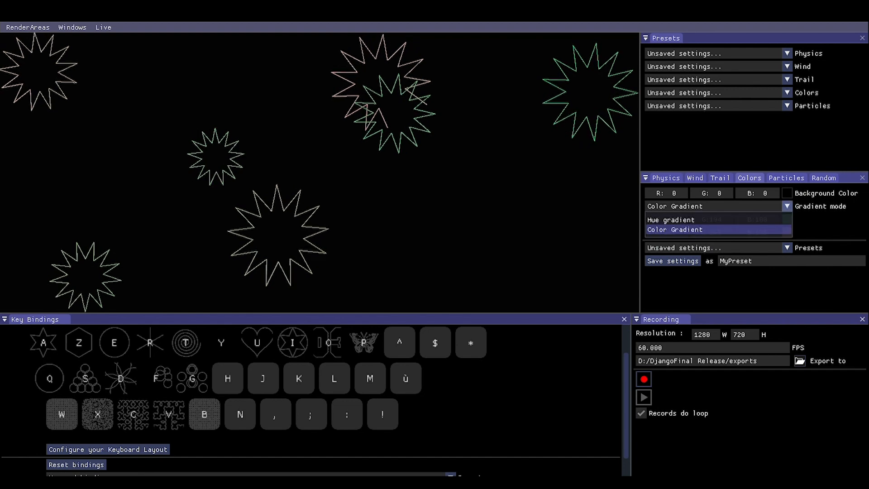
pyautogui.click(674, 219)
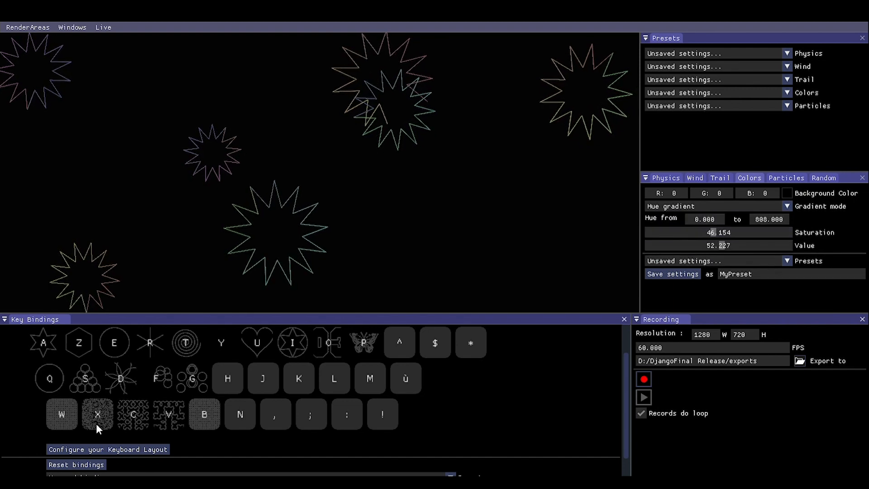
# Step: Change the figures to circles and switch the layout to a single centered circle
pyautogui.click(138, 430)
pyautogui.press('e')
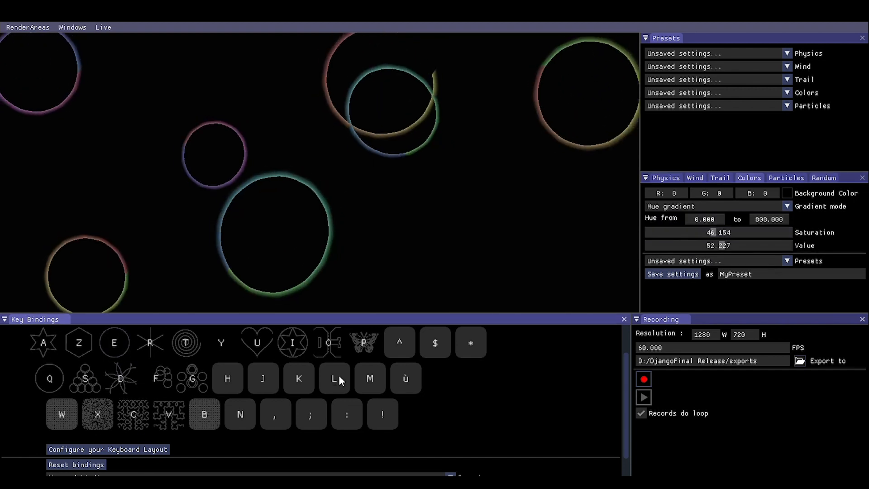
pyautogui.press('q')
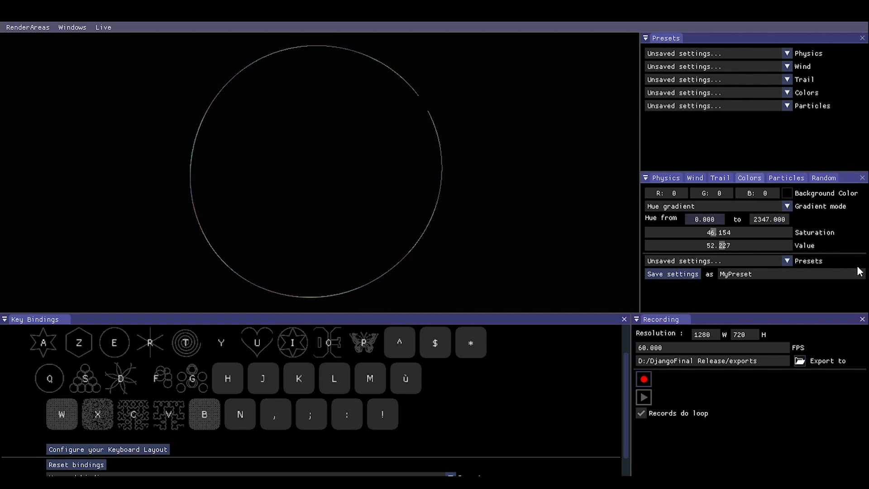
# Step: Set the wind frequency to 0.765 and the wind speed to about 0.808
pyautogui.click(695, 178)
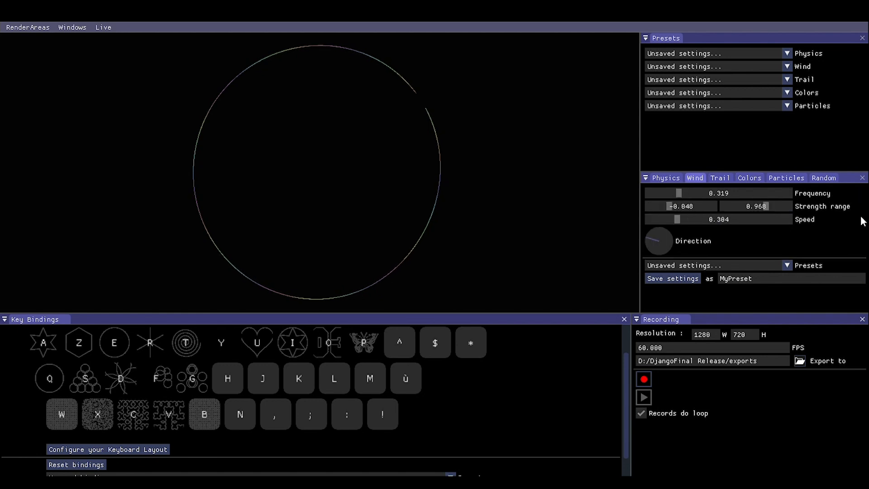
pyautogui.moveTo(679, 194); pyautogui.dragTo(782, 194)
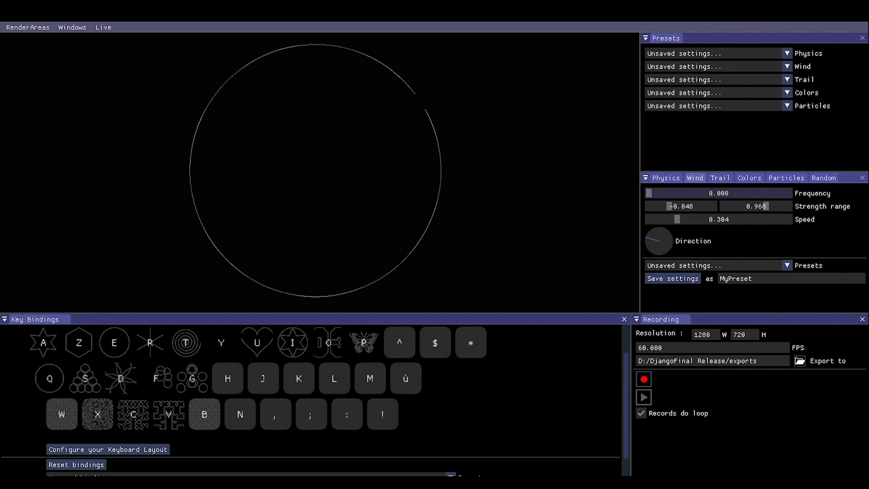
pyautogui.moveTo(650, 193); pyautogui.dragTo(732, 193)
pyautogui.moveTo(678, 219); pyautogui.dragTo(792, 219)
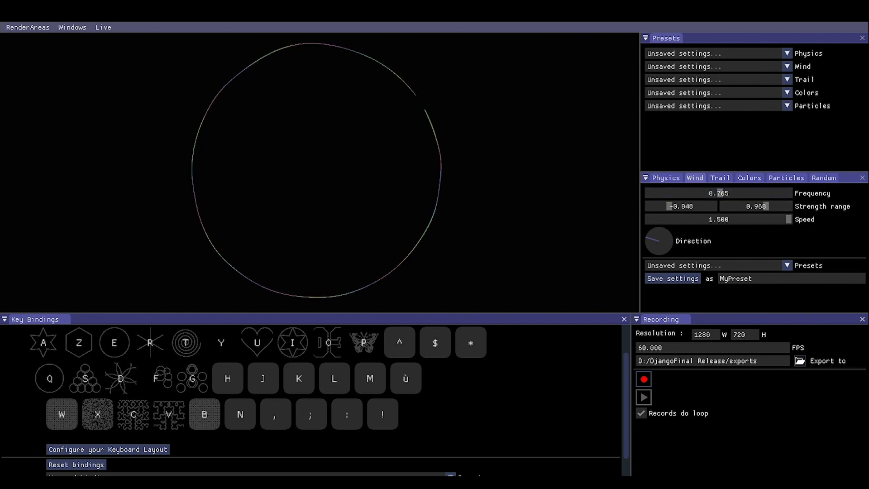
pyautogui.moveTo(789, 219); pyautogui.dragTo(724, 219)
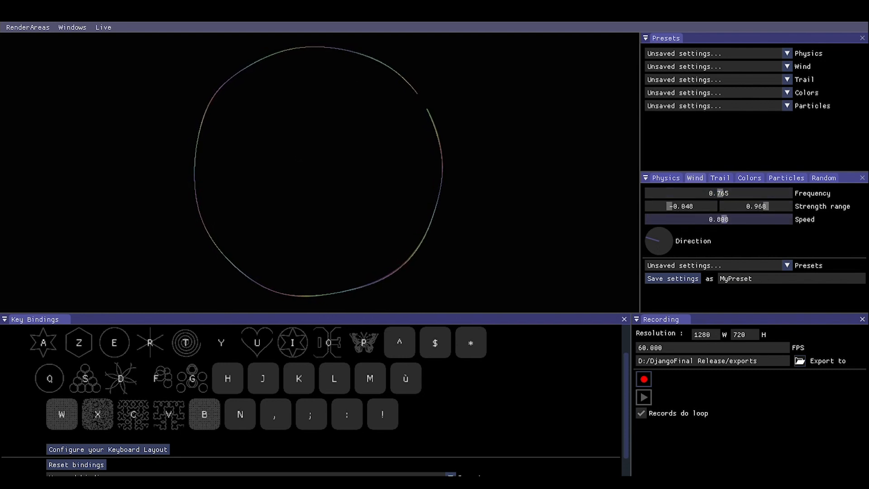
# Step: Set the particles' radius to 0.017 and adjust the number of particles
pyautogui.click(787, 178)
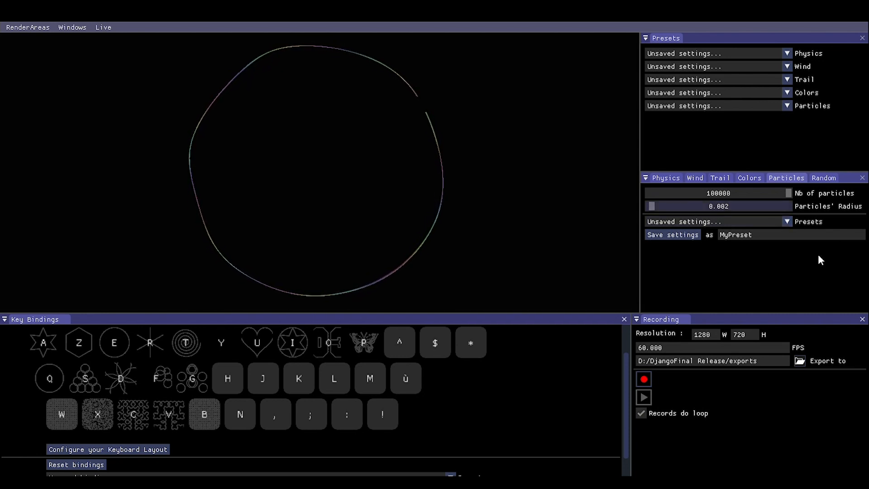
pyautogui.moveTo(652, 206); pyautogui.dragTo(769, 207)
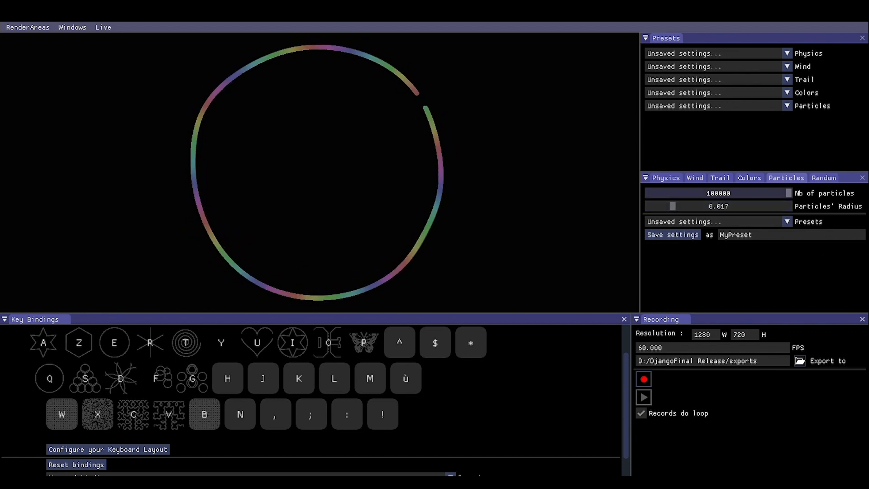
pyautogui.moveTo(772, 193); pyautogui.dragTo(757, 194)
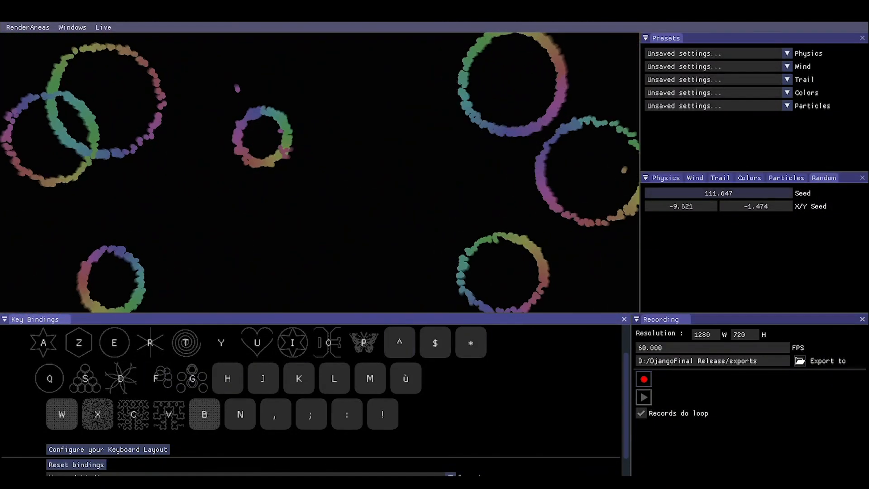
# Step: Rearrange the random circles by changing the Seed to about -325 and the X/Y Seed to about -29 and -23
pyautogui.moveTo(868, 235); pyautogui.dragTo(844, 233)
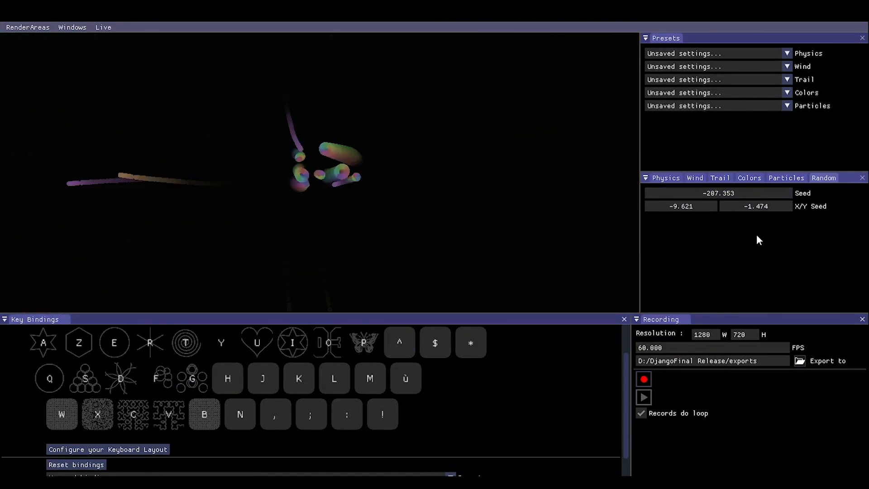
pyautogui.moveTo(758, 207); pyautogui.dragTo(856, 207)
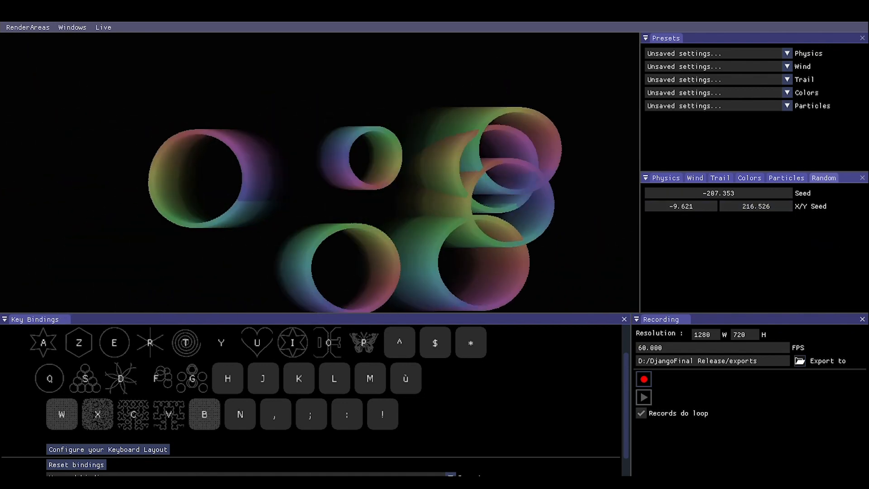
pyautogui.moveTo(765, 207); pyautogui.dragTo(657, 207)
pyautogui.moveTo(825, 254); pyautogui.dragTo(795, 255)
pyautogui.moveTo(698, 207); pyautogui.dragTo(659, 193)
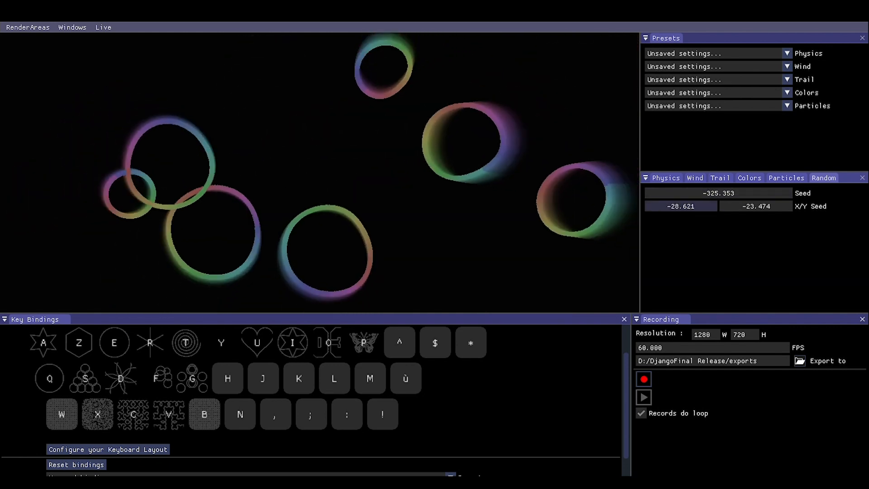
pyautogui.scroll(2, 312, 399)
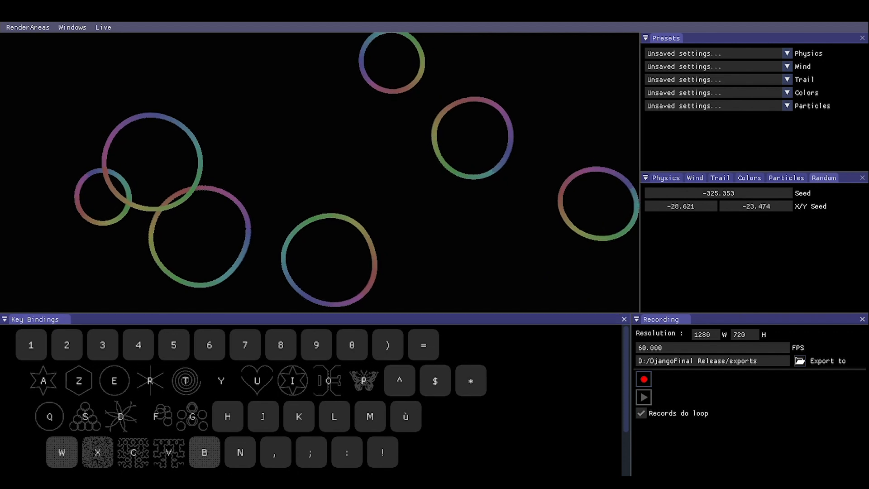
# Step: Try different physics pulsation values, ending at about 11.1, and set the damping ratio to 0.219
pyautogui.click(695, 178)
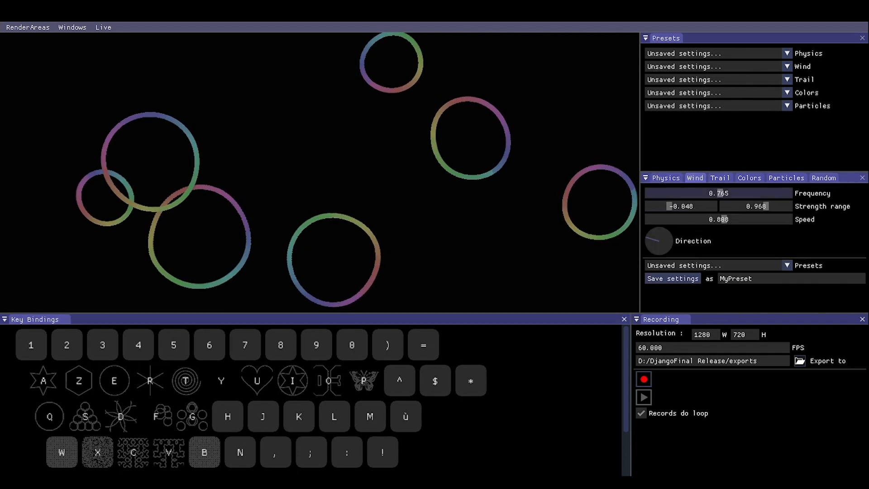
pyautogui.click(666, 178)
pyautogui.moveTo(711, 193); pyautogui.dragTo(765, 193)
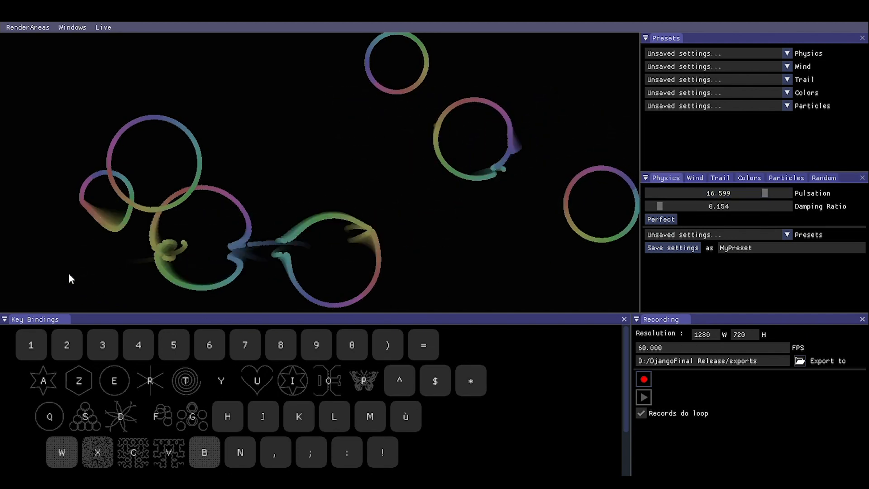
pyautogui.moveTo(765, 193)
pyautogui.mouseDown()
pyautogui.moveTo(791, 193)
pyautogui.moveTo(656, 194)
pyautogui.moveTo(678, 194)
pyautogui.mouseUp()
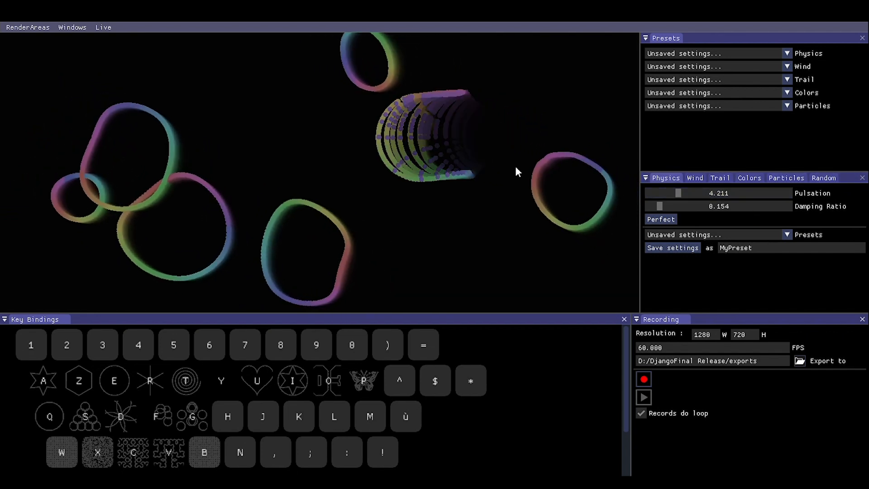
pyautogui.moveTo(678, 194); pyautogui.dragTo(727, 193)
pyautogui.moveTo(660, 207)
pyautogui.mouseDown()
pyautogui.moveTo(768, 206)
pyautogui.moveTo(664, 206)
pyautogui.mouseUp()
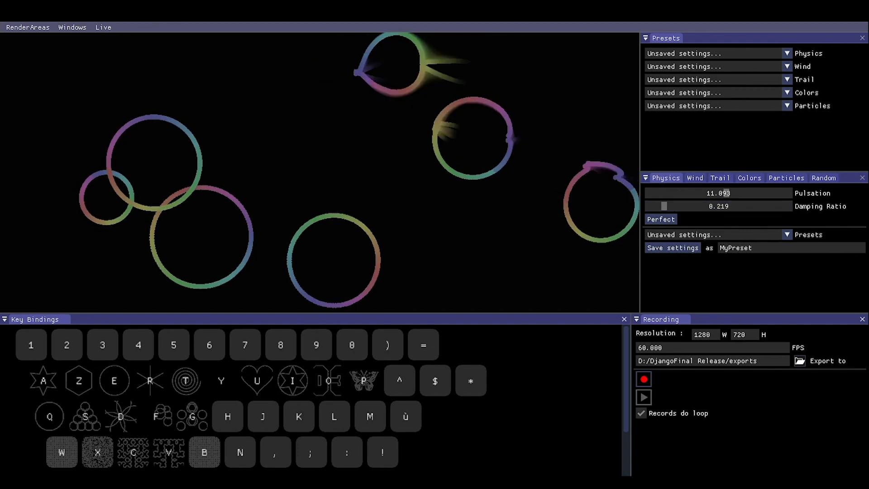
# Step: Switch the figure to concentric circles and on to radial lines, trying the Slow physics preset and settling on Bouncy
pyautogui.press('t')
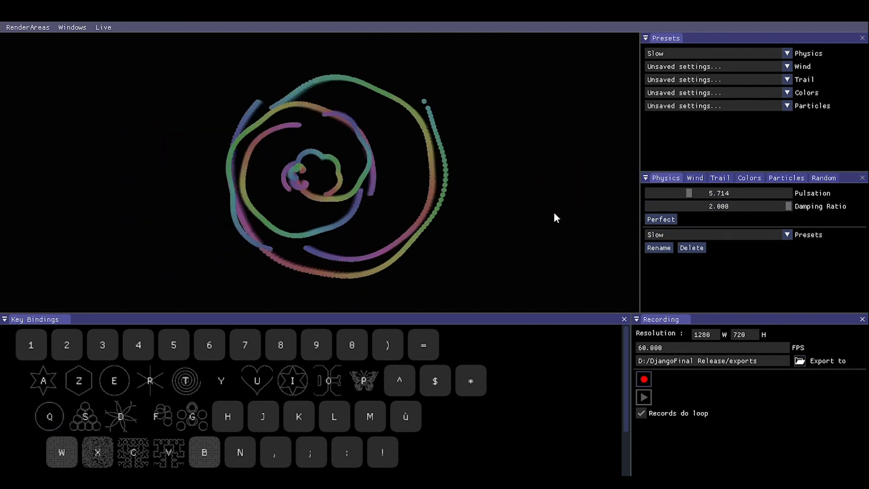
pyautogui.press('r')
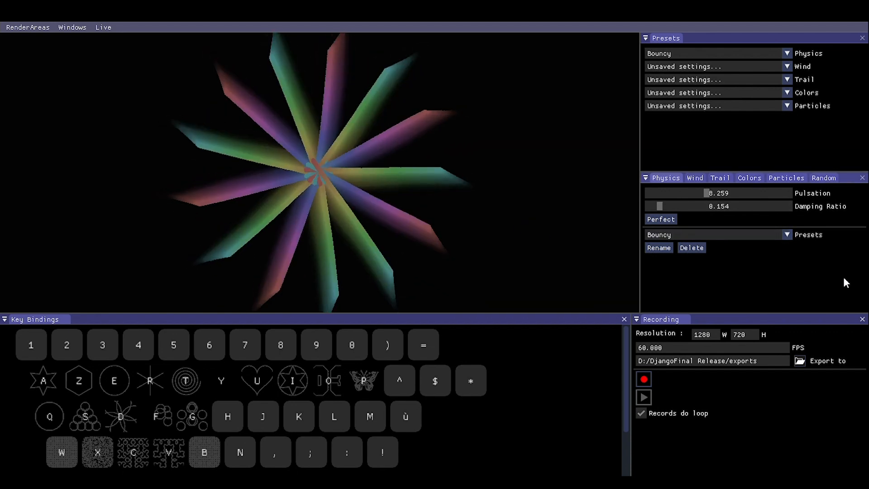
pyautogui.click(788, 234)
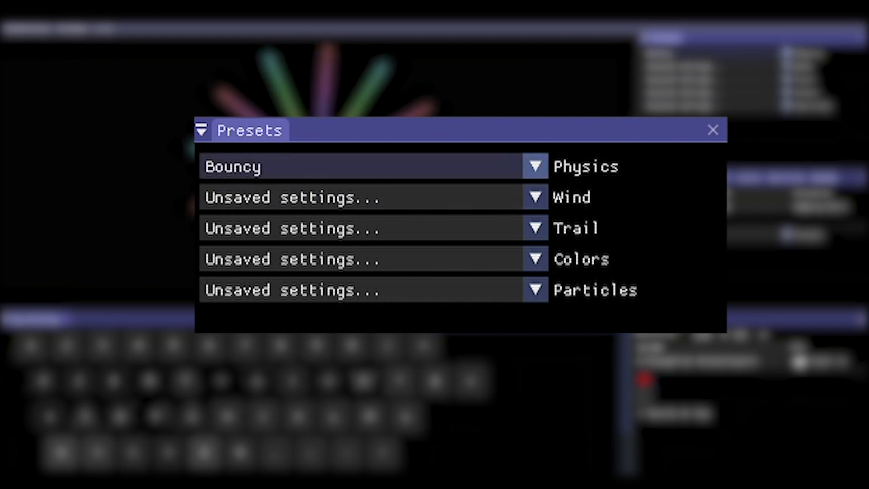
# Step: Try the Light trail preset, and apply the Default trail, Perturbations wind and Thick particles presets with the single-circle layout
pyautogui.click(787, 79)
pyautogui.click(772, 112)
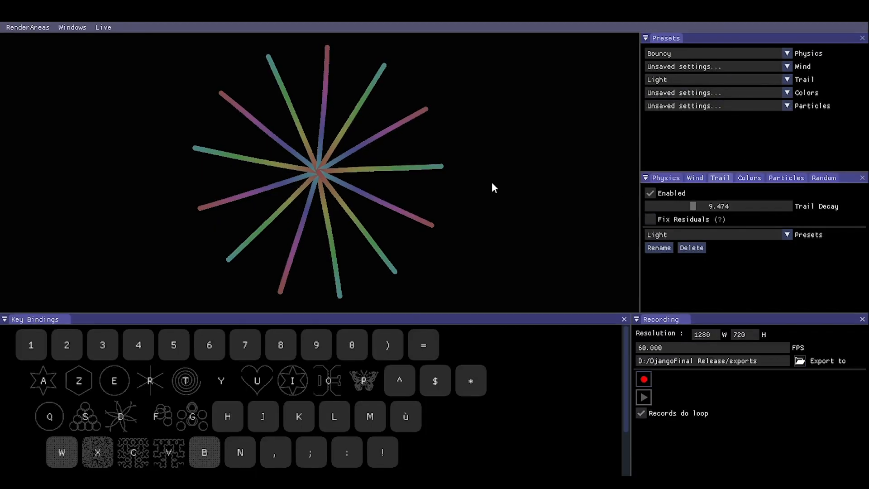
pyautogui.click(393, 207)
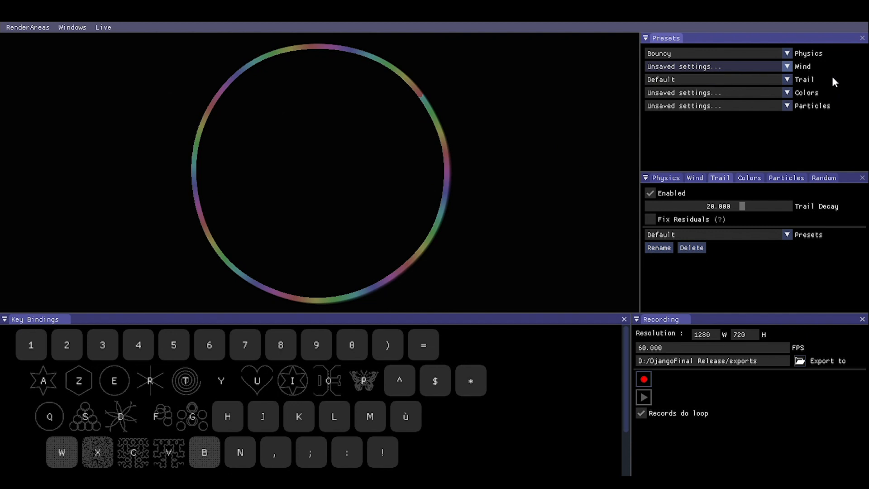
pyautogui.click(787, 67)
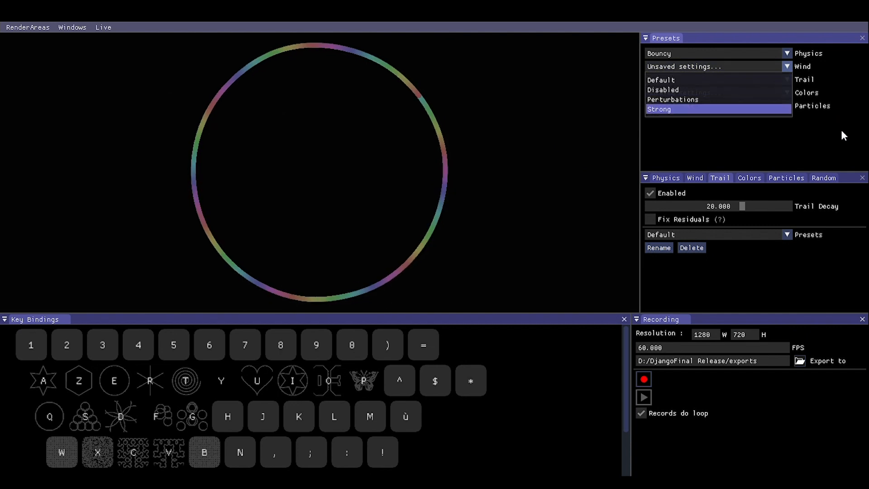
pyautogui.click(778, 100)
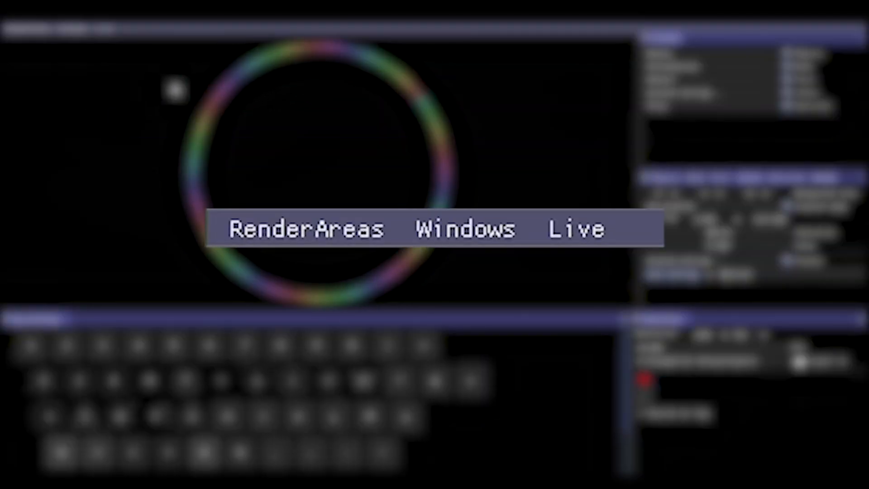
# Step: Constrain the render area's aspect ratio and set it to about 1.35
pyautogui.click(21, 26)
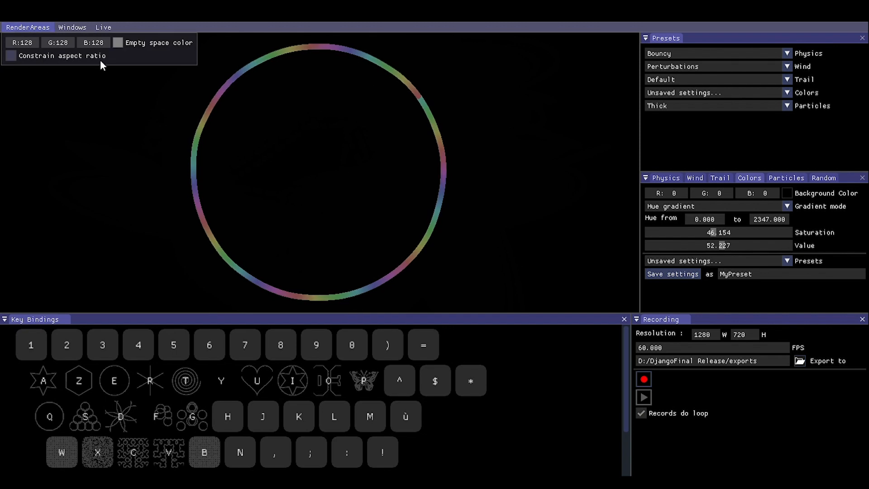
pyautogui.click(11, 56)
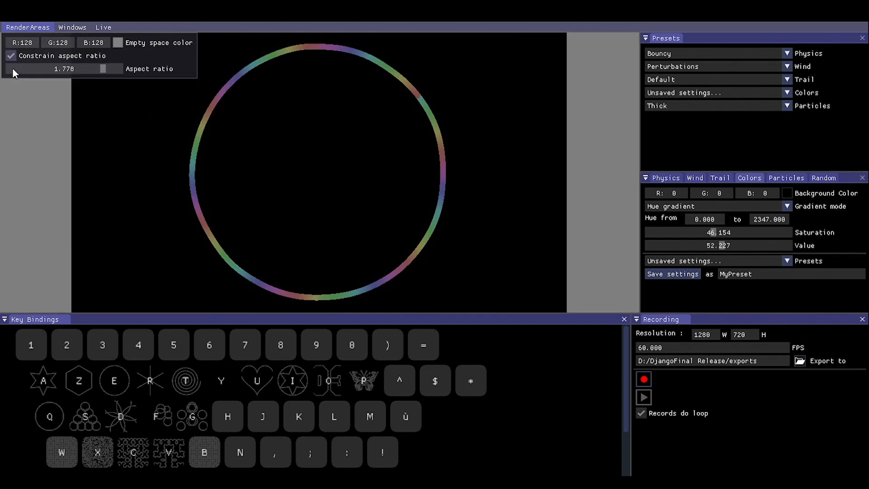
pyautogui.moveTo(126, 81); pyautogui.dragTo(80, 88)
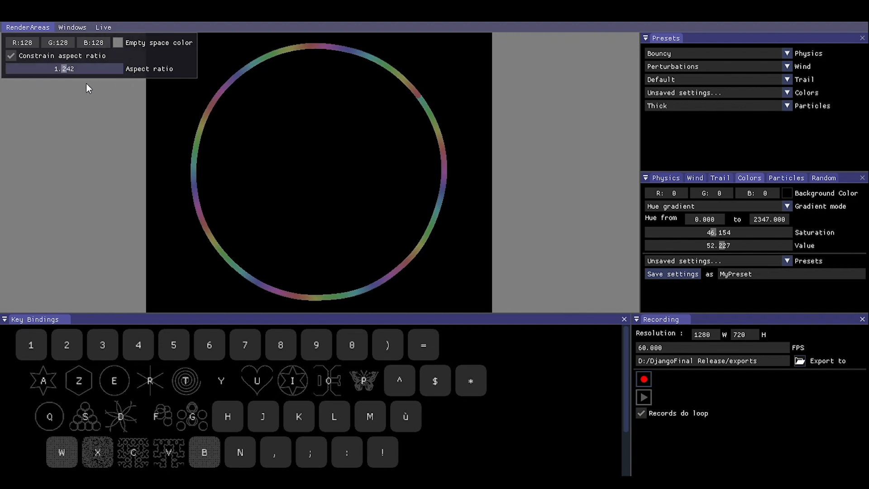
pyautogui.click(90, 71)
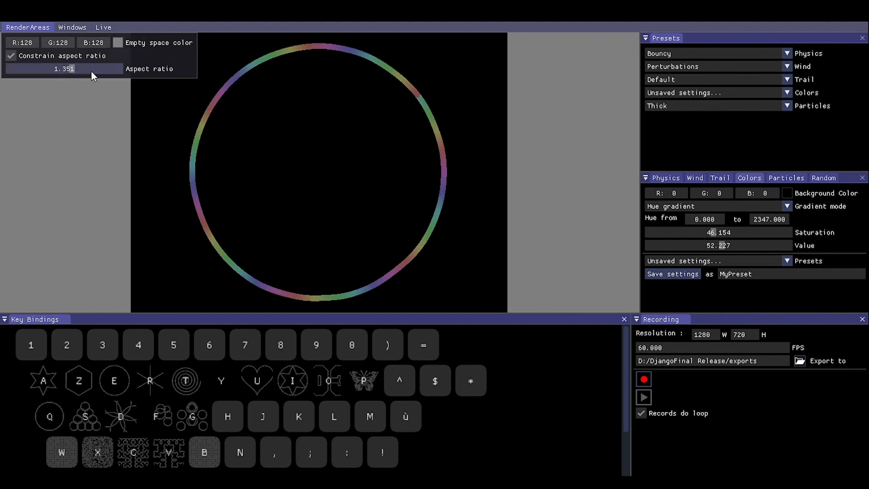
# Step: Hide the Colors window and show it again
pyautogui.click(88, 28)
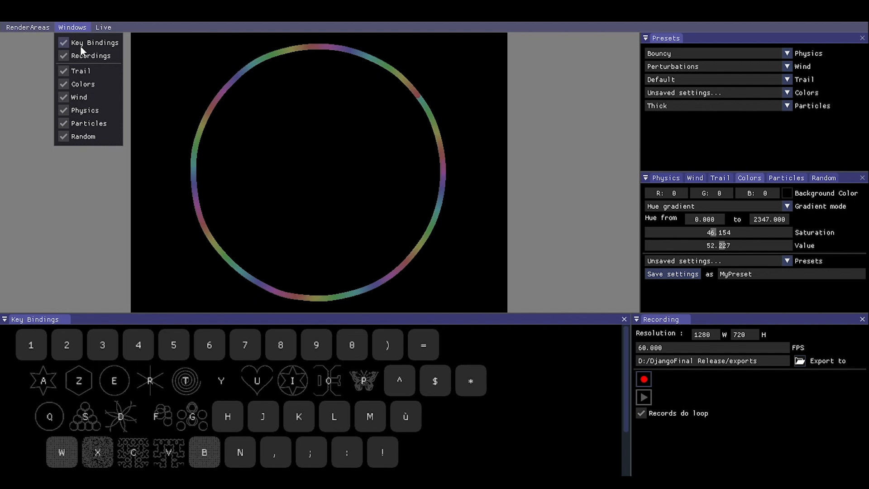
pyautogui.click(91, 89)
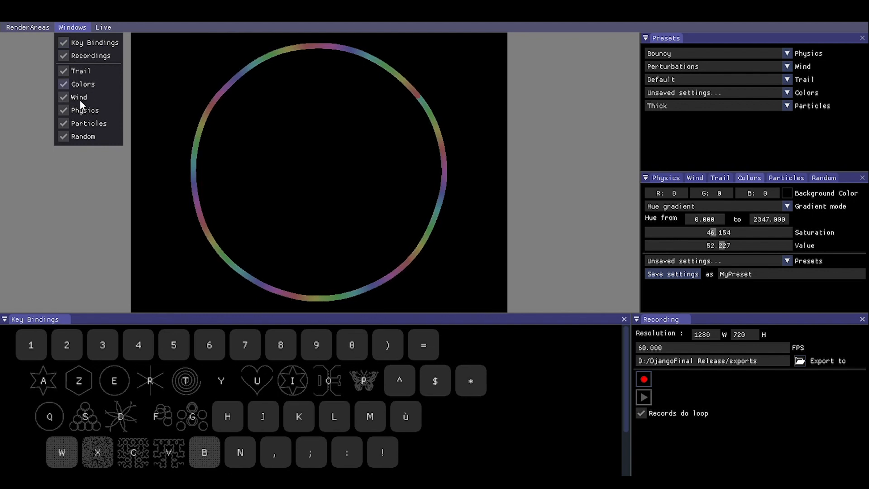
pyautogui.click(82, 85)
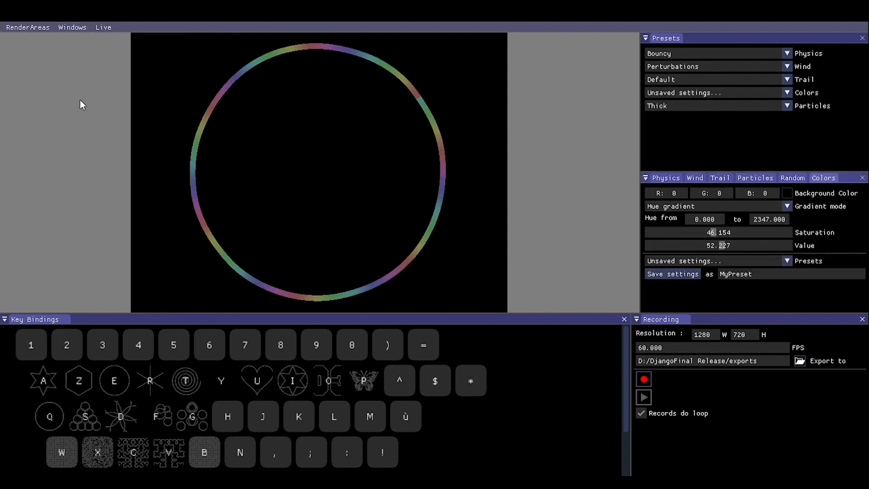
# Step: Turn Live Mode on and off again
pyautogui.click(103, 27)
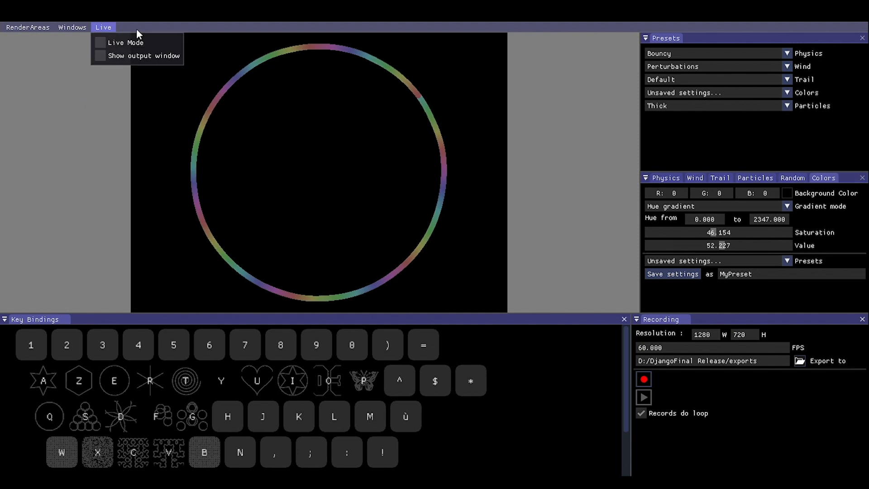
pyautogui.click(126, 43)
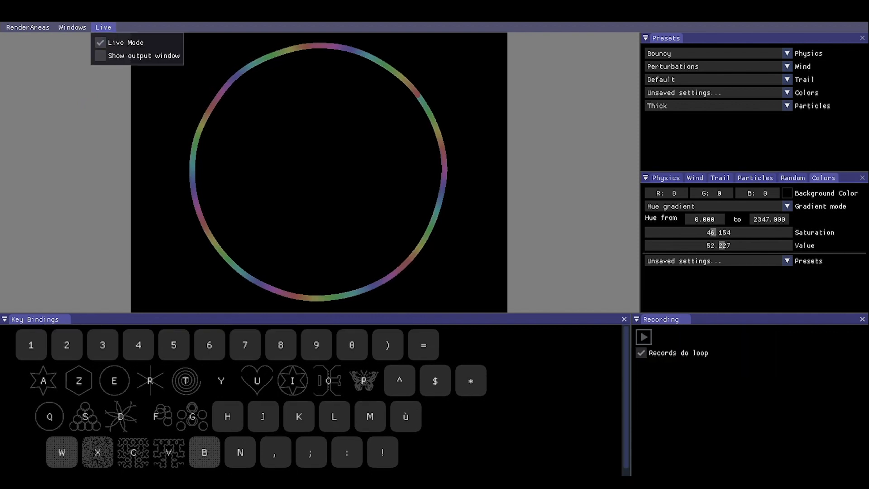
pyautogui.click(122, 46)
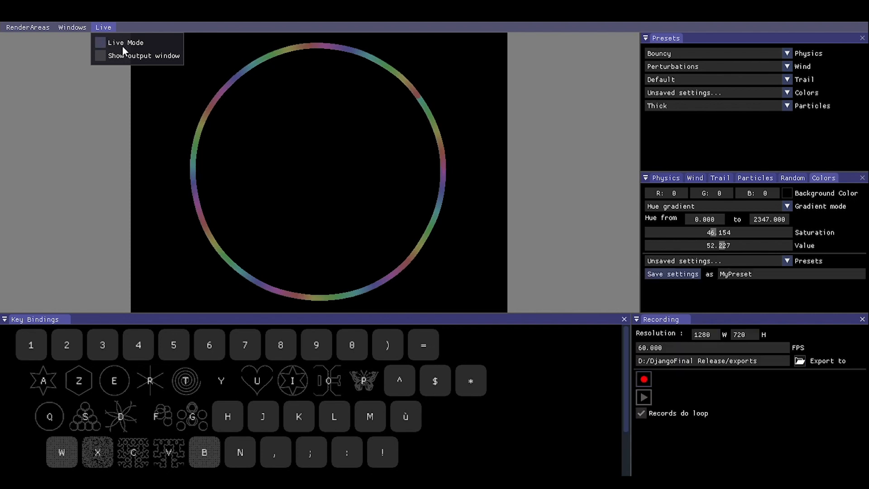